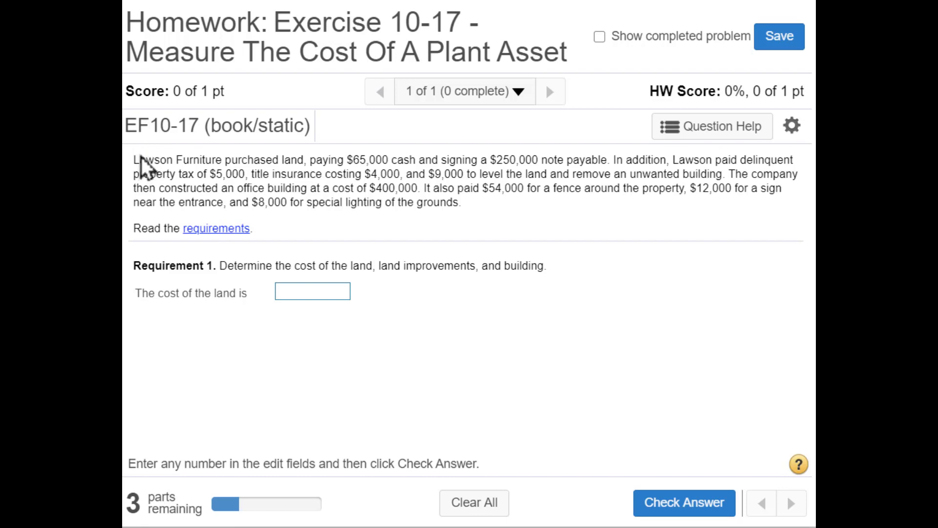
# - Highlight the $65,000 land payment and the building, fence, sign and lighting costs
pyautogui.moveTo(223, 159); pyautogui.dragTo(428, 174)
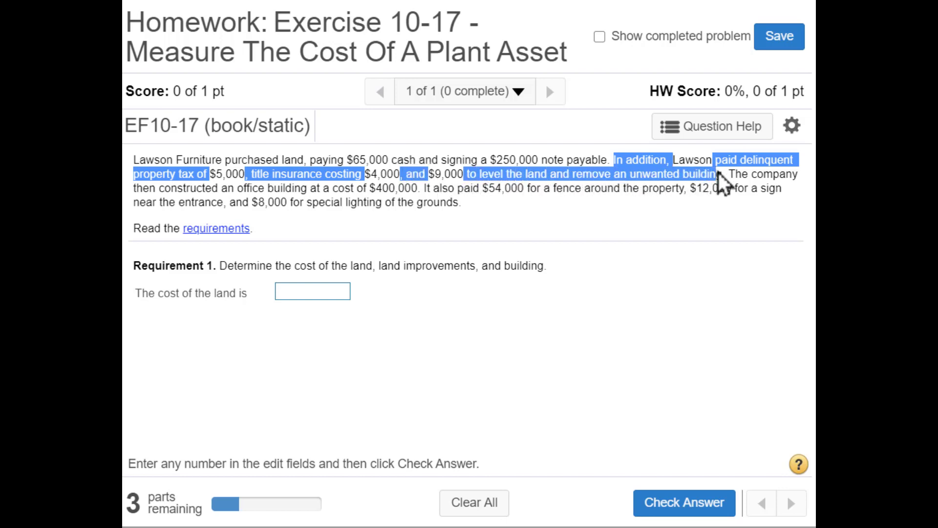
pyautogui.click(734, 170)
pyautogui.moveTo(732, 174); pyautogui.dragTo(778, 215)
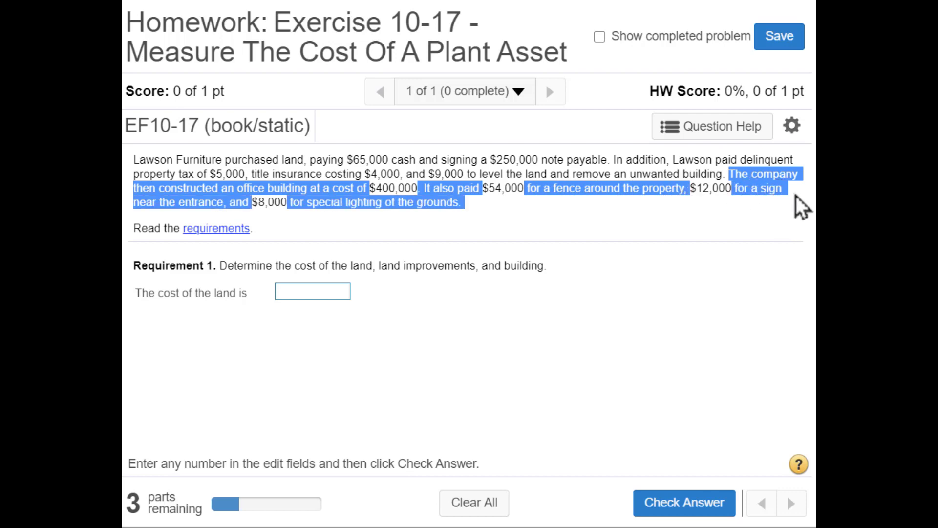
pyautogui.click(573, 221)
# - Review the requirements list, highlighting the first requirement and the depreciation question
pyautogui.click(233, 229)
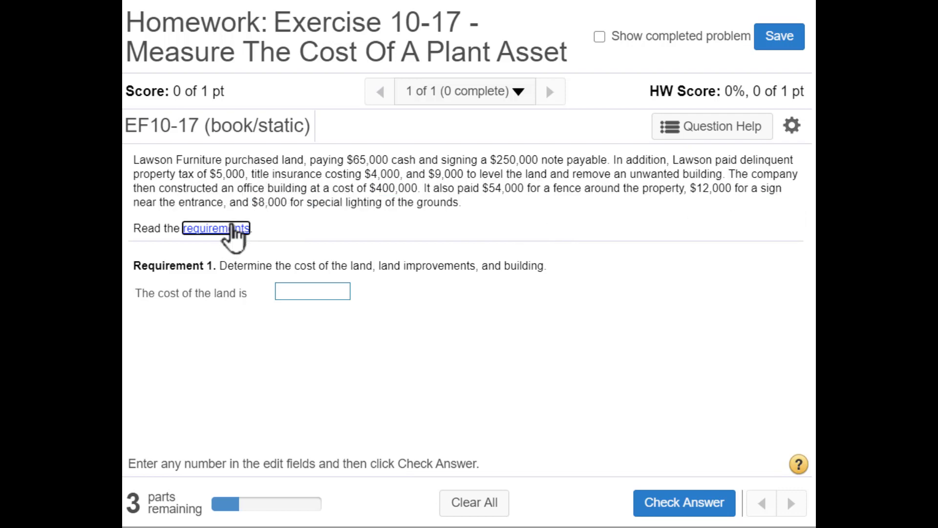
pyautogui.moveTo(276, 318); pyautogui.dragTo(375, 312)
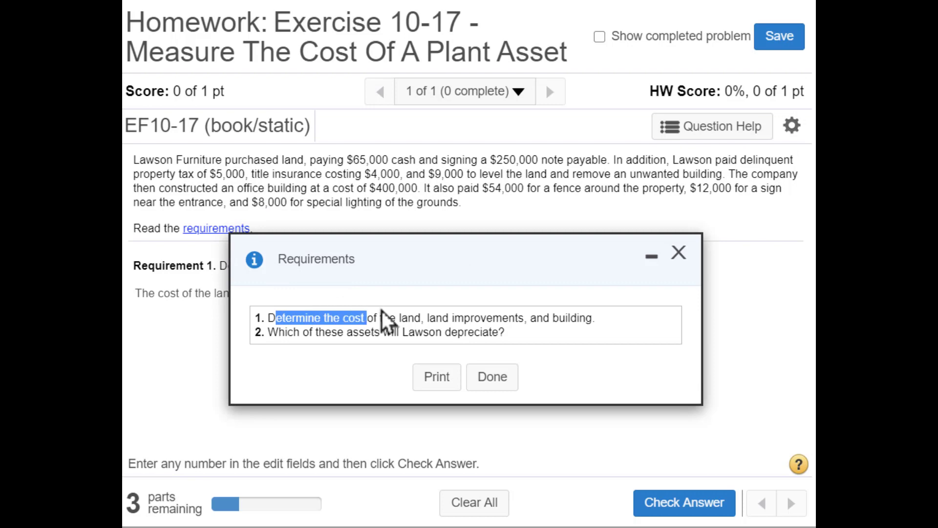
pyautogui.moveTo(463, 312); pyautogui.dragTo(594, 318)
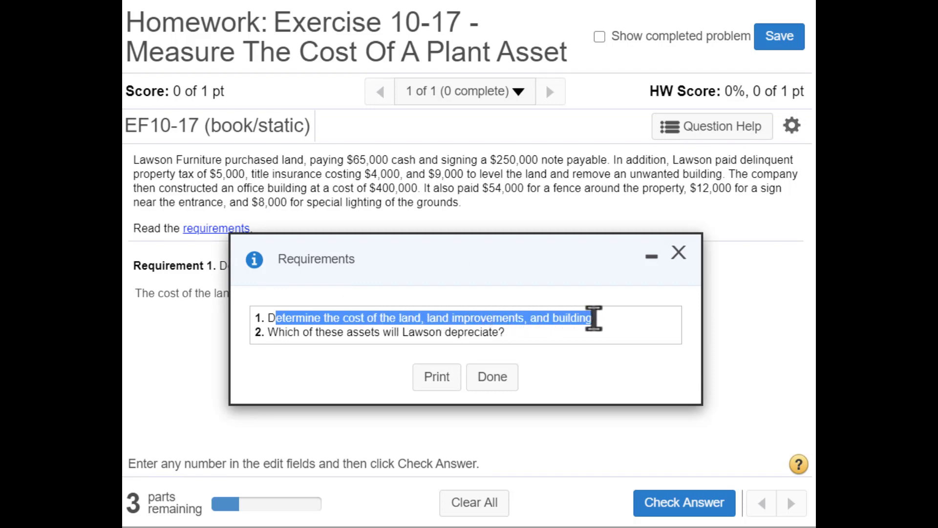
pyautogui.click(509, 330)
pyautogui.moveTo(509, 330); pyautogui.dragTo(262, 331)
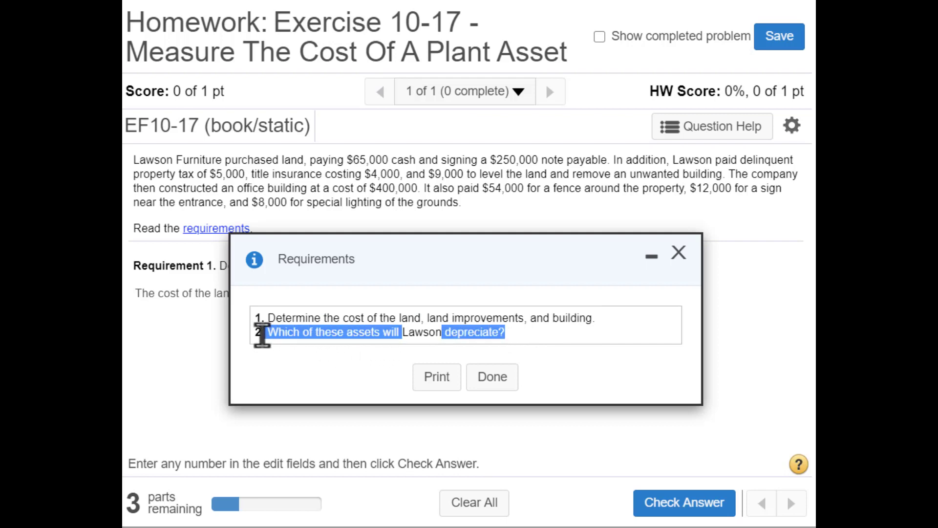
pyautogui.click(679, 253)
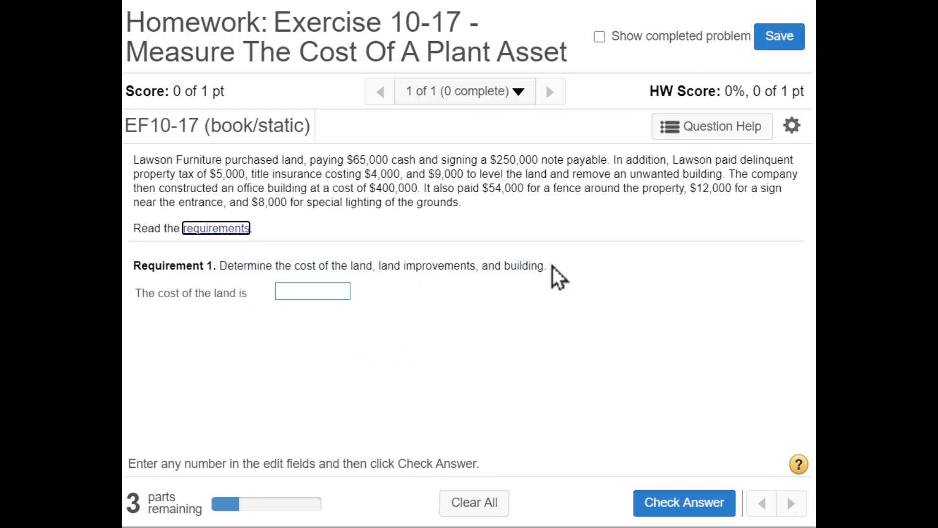
# - Highlight the Requirement 1 line and the words 'cost' and 'land' in the land question
pyautogui.moveTo(550, 266); pyautogui.dragTo(157, 265)
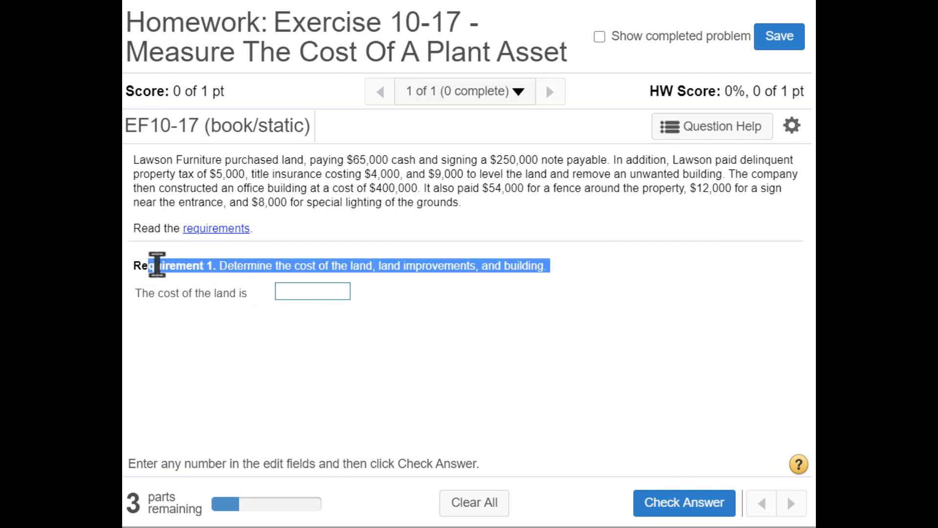
pyautogui.doubleClick(161, 292)
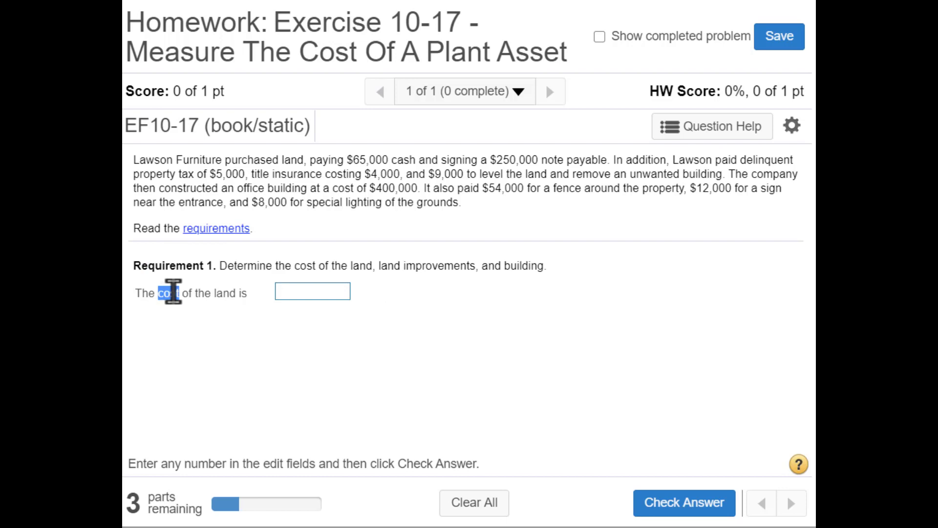
pyautogui.doubleClick(227, 293)
pyautogui.click(787, 495)
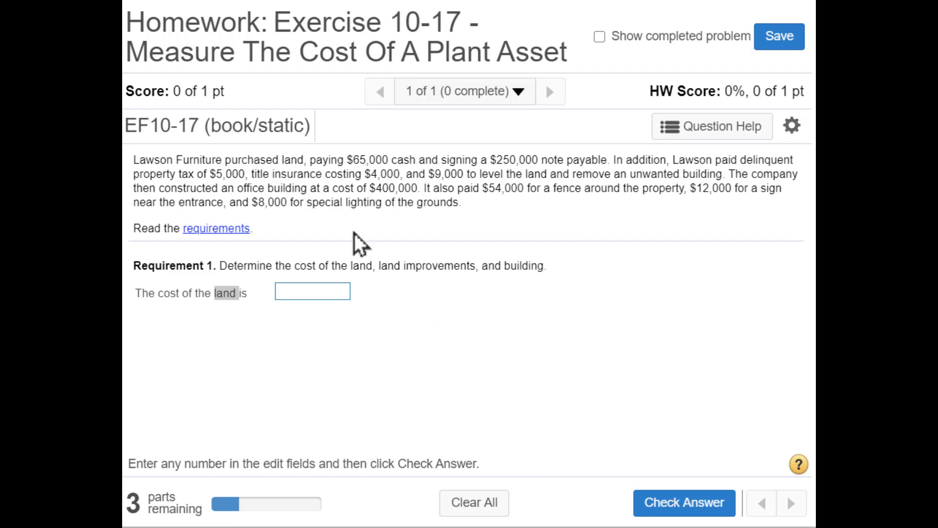
# - Mark the land cost items: $65,000 cash, $250,000 note, $5,000 tax, $4,000 insurance, $9,000 leveling
pyautogui.moveTo(315, 160); pyautogui.dragTo(399, 156)
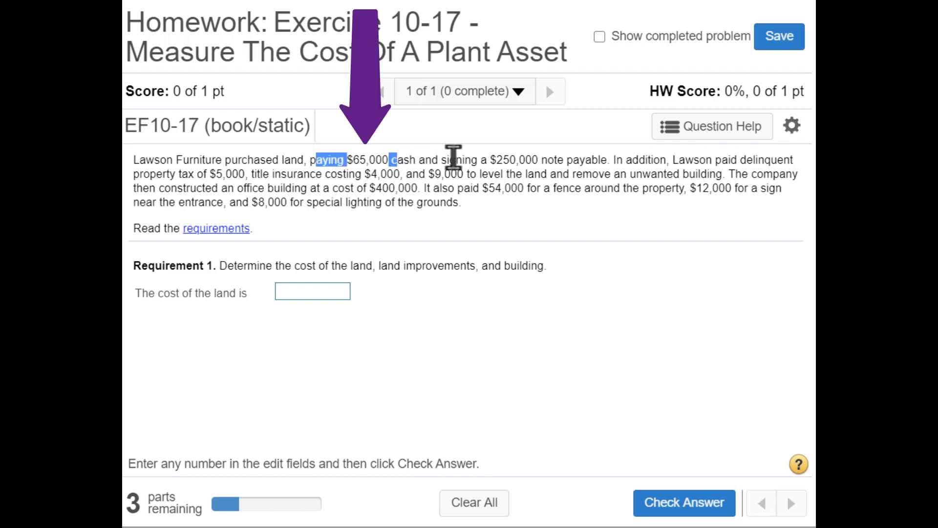
pyautogui.moveTo(456, 160); pyautogui.dragTo(593, 158)
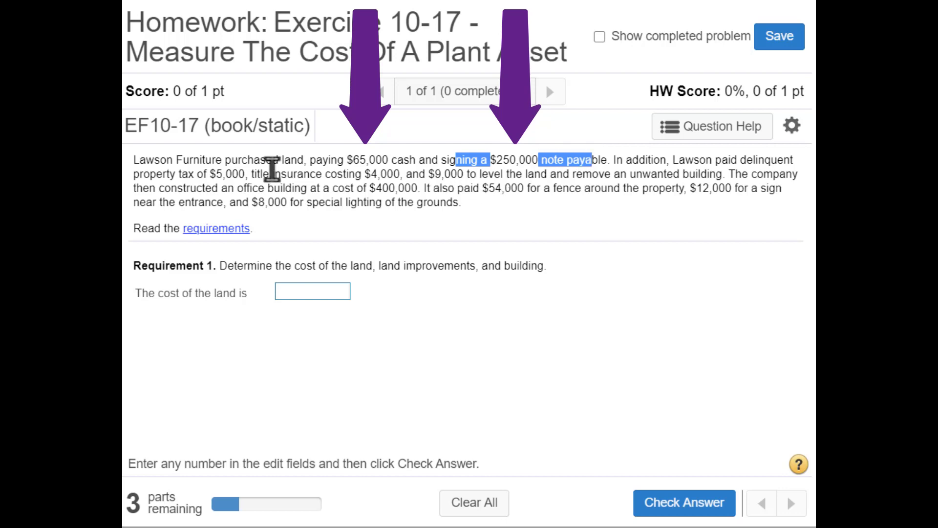
pyautogui.moveTo(254, 174); pyautogui.dragTo(134, 175)
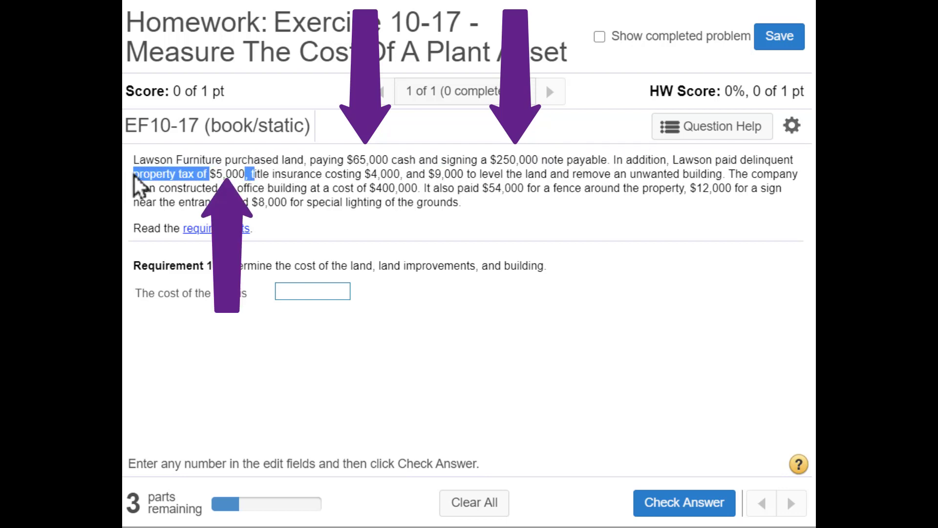
pyautogui.click(254, 175)
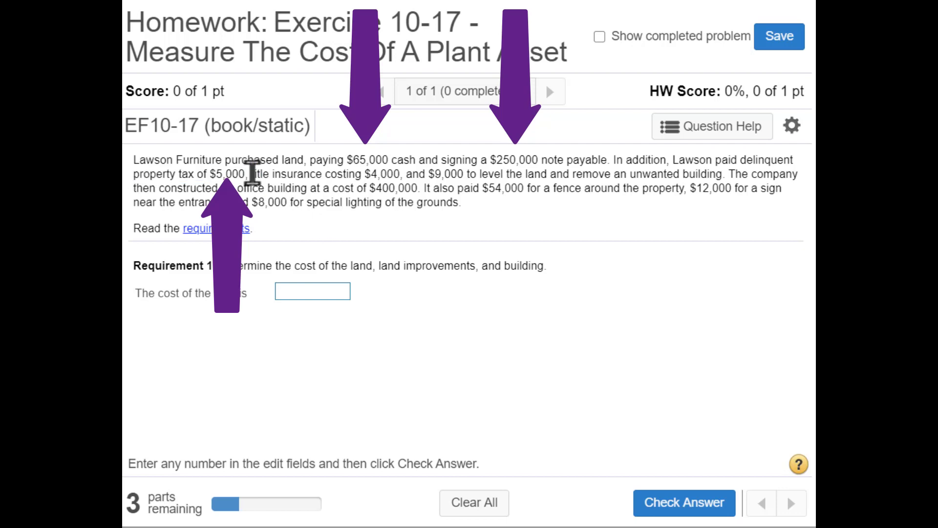
pyautogui.moveTo(251, 174); pyautogui.dragTo(500, 181)
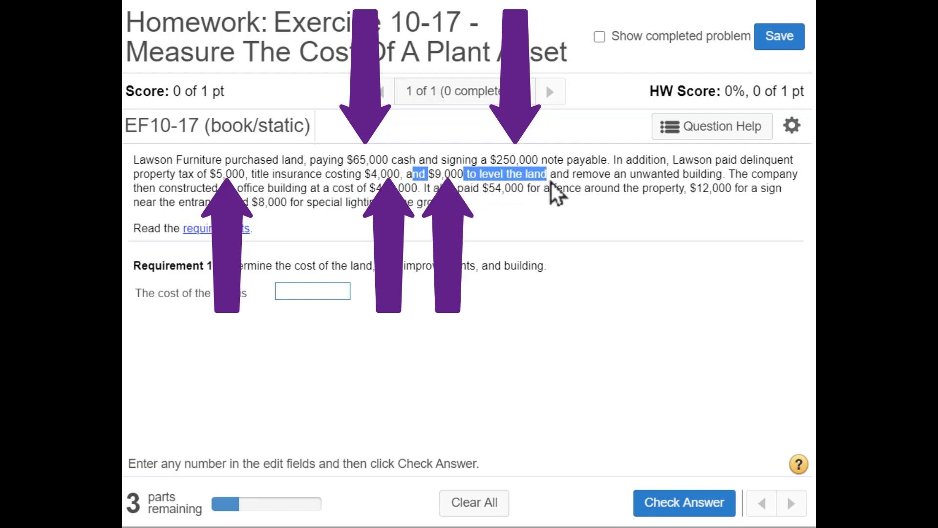
pyautogui.moveTo(598, 181); pyautogui.dragTo(705, 176)
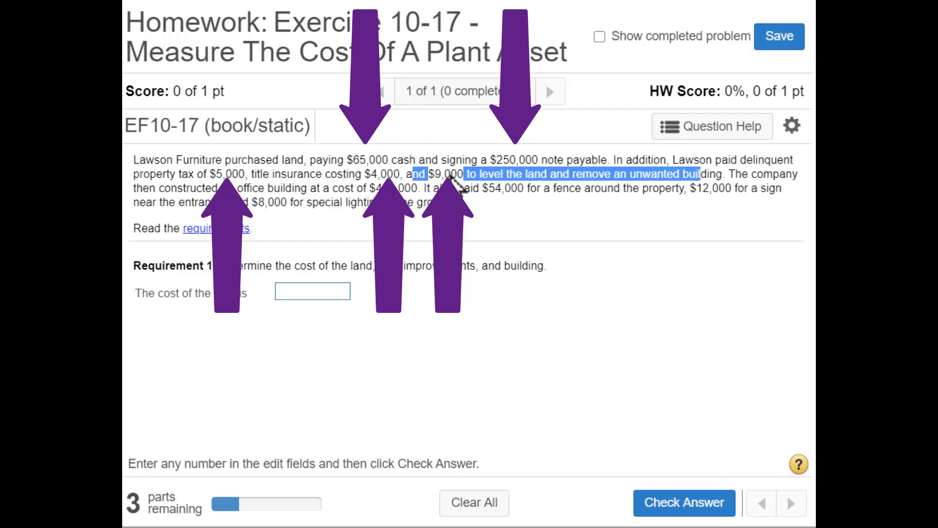
pyautogui.click(330, 159)
# - Re-highlight the cash, note, property tax, title insurance, building removal and leveling costs
pyautogui.moveTo(330, 159); pyautogui.dragTo(404, 159)
pyautogui.click(480, 151)
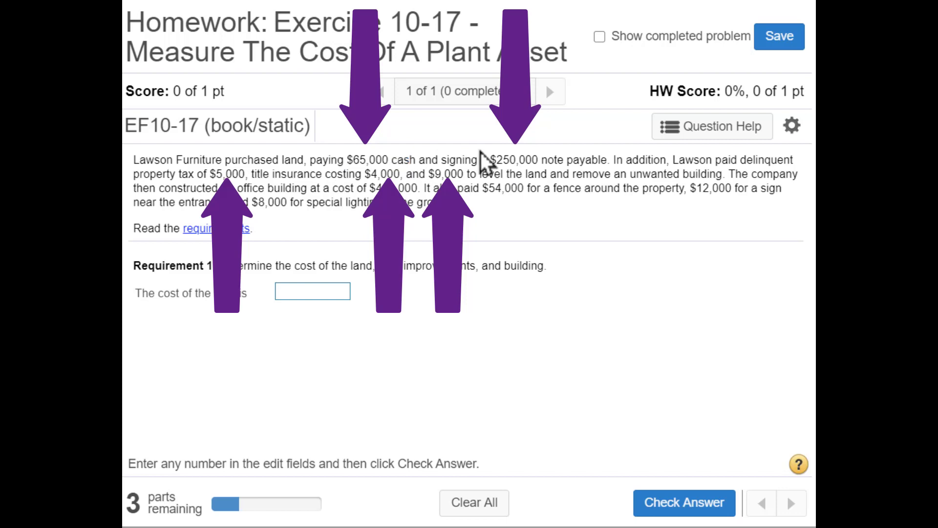
pyautogui.moveTo(470, 153); pyautogui.dragTo(552, 153)
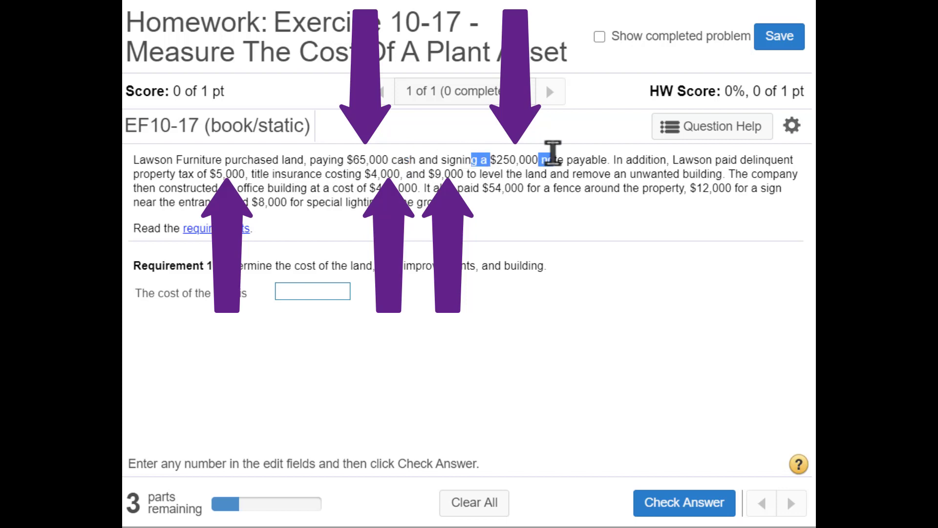
pyautogui.moveTo(149, 174); pyautogui.dragTo(254, 176)
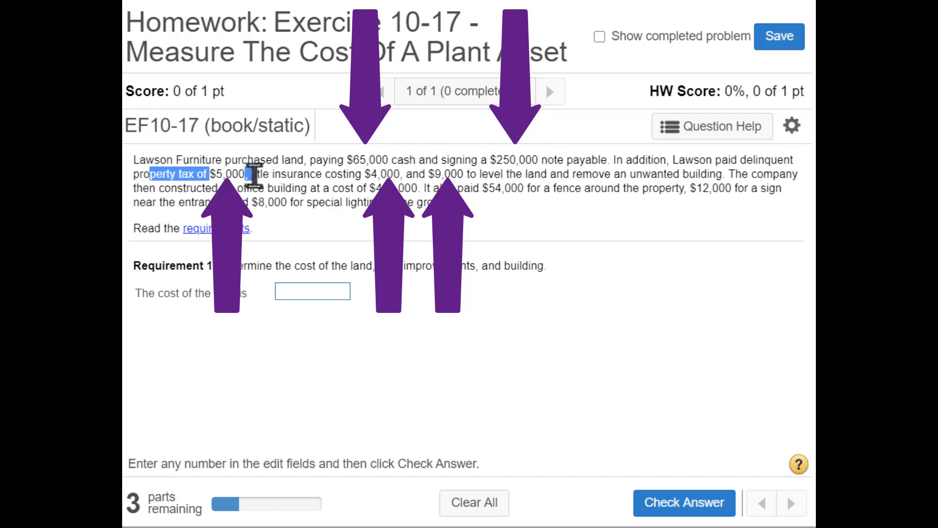
pyautogui.moveTo(323, 173); pyautogui.dragTo(420, 174)
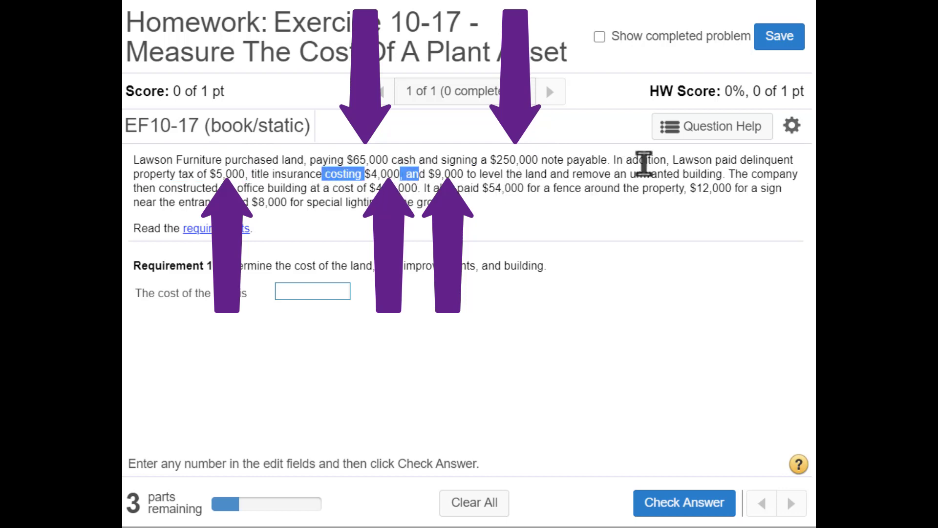
pyautogui.moveTo(723, 175); pyautogui.dragTo(643, 174)
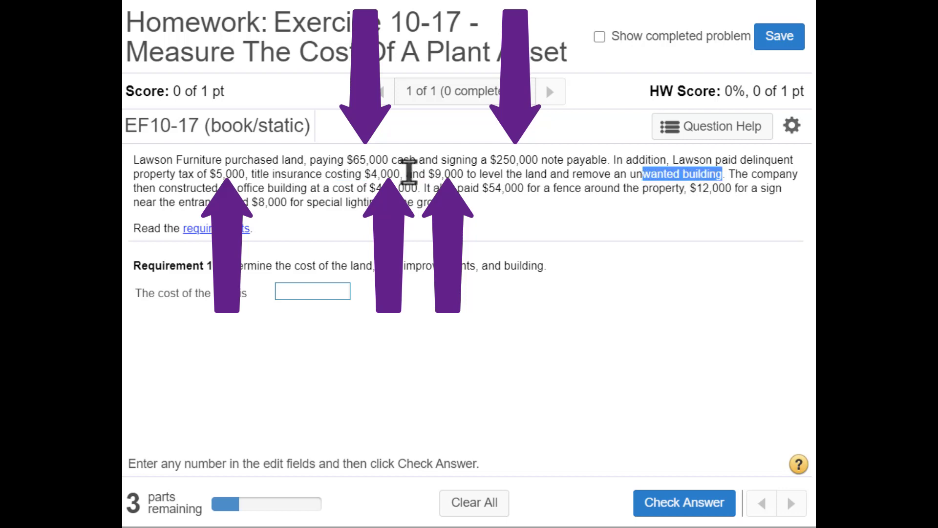
pyautogui.moveTo(420, 175); pyautogui.dragTo(568, 174)
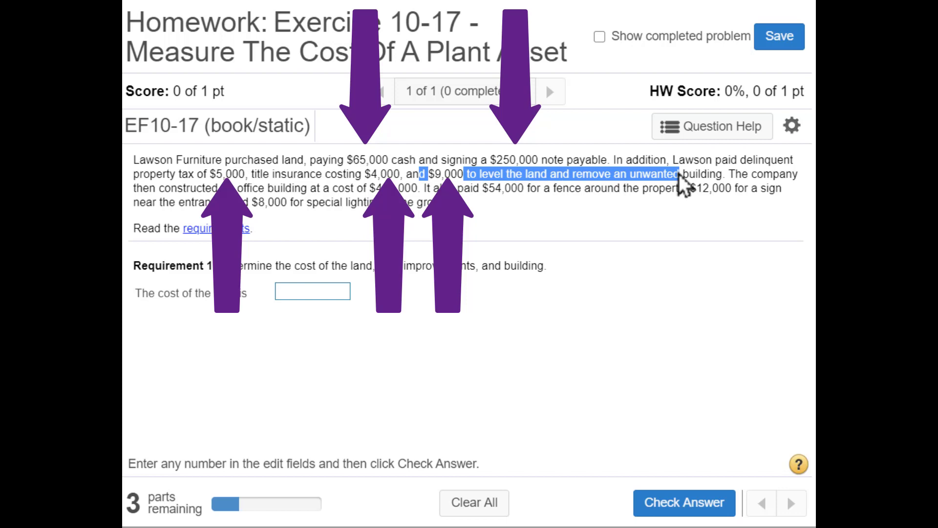
# - Enter 333,000 as the land cost, check it, and dismiss the Nice work! message
pyautogui.click(321, 292)
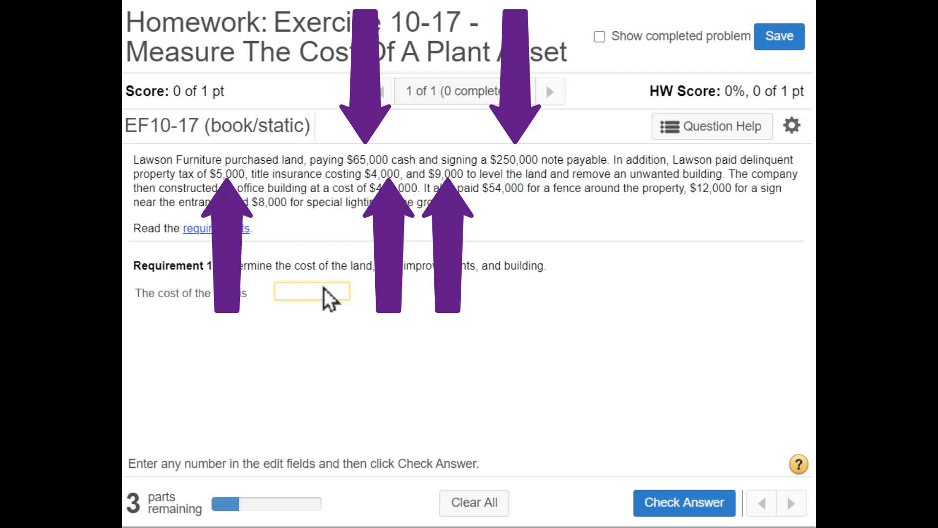
pyautogui.write('333,0')
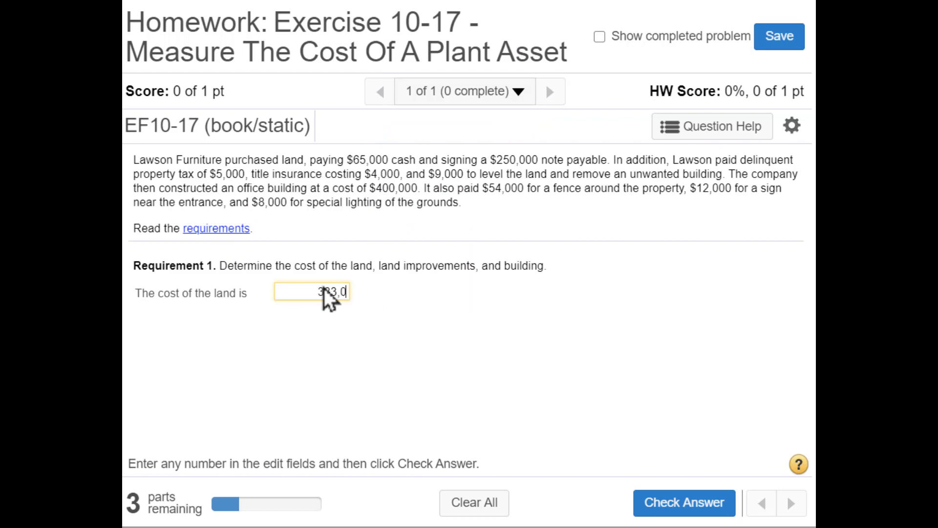
pyautogui.write('00')
pyautogui.click(680, 504)
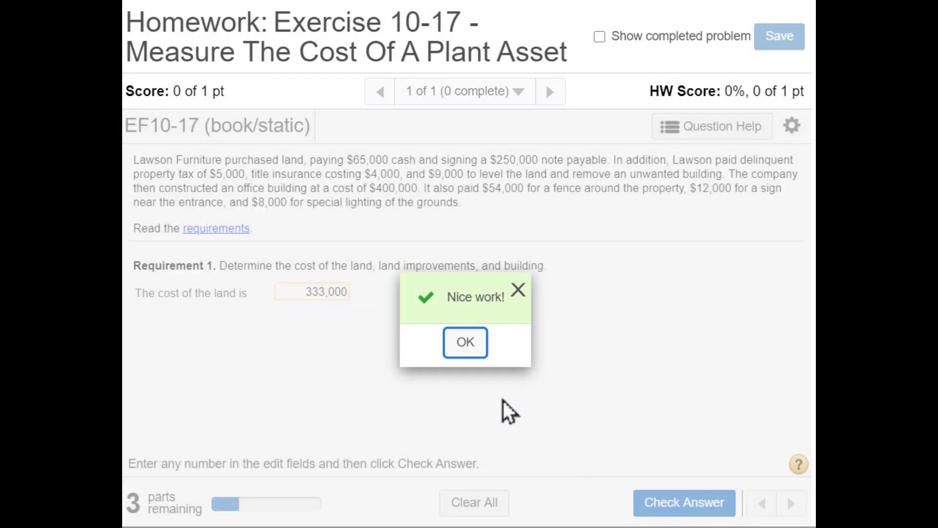
pyautogui.click(466, 343)
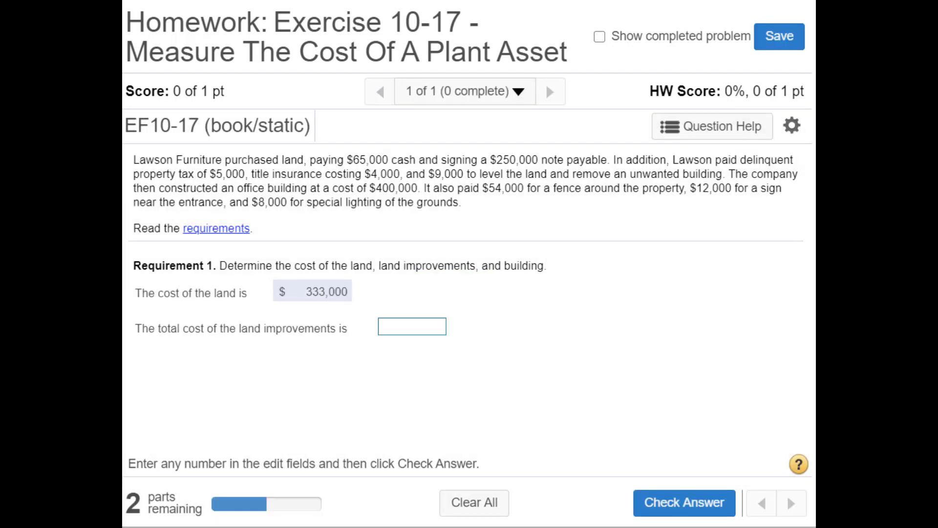
# - Highlight the land improvements question and the extra payments in the problem text
pyautogui.moveTo(178, 325); pyautogui.dragTo(332, 327)
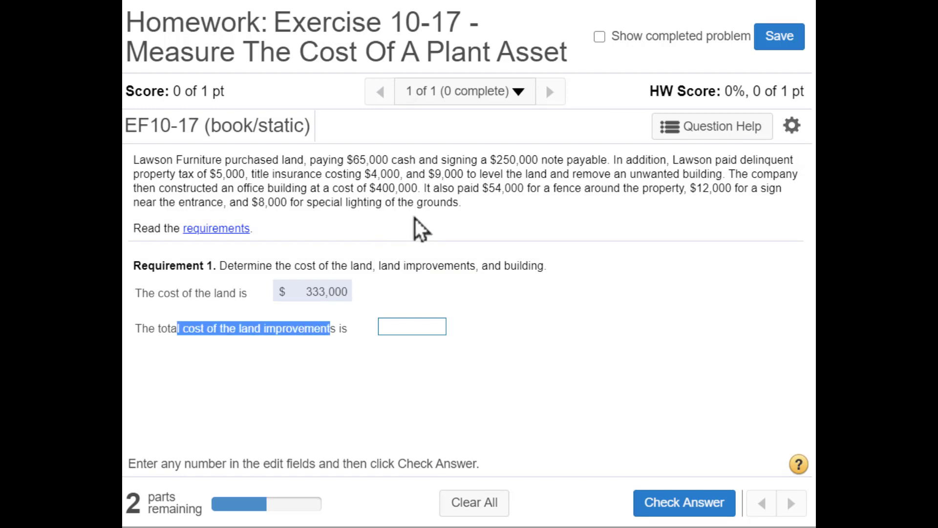
pyautogui.moveTo(442, 189); pyautogui.dragTo(470, 203)
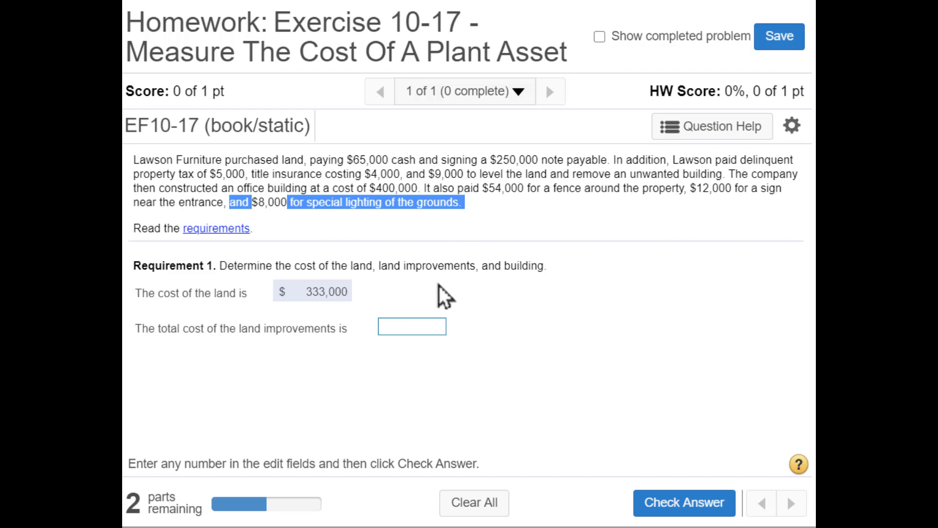
pyautogui.click(415, 328)
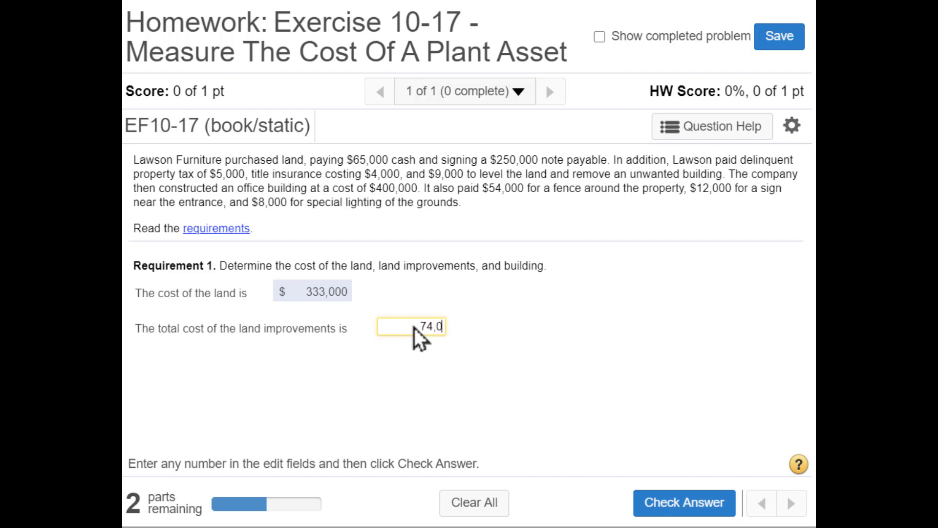
pyautogui.moveTo(350, 337); pyautogui.dragTo(179, 292)
pyautogui.click(247, 302)
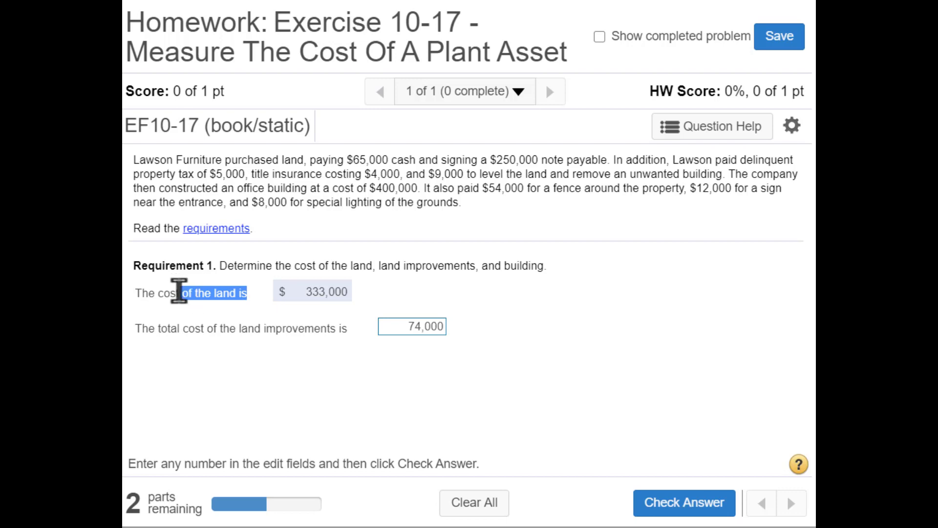
# - Total the $54,000 fence, $12,000 sign and $8,000 lighting, and submit 74,000
pyautogui.moveTo(183, 327); pyautogui.dragTo(319, 329)
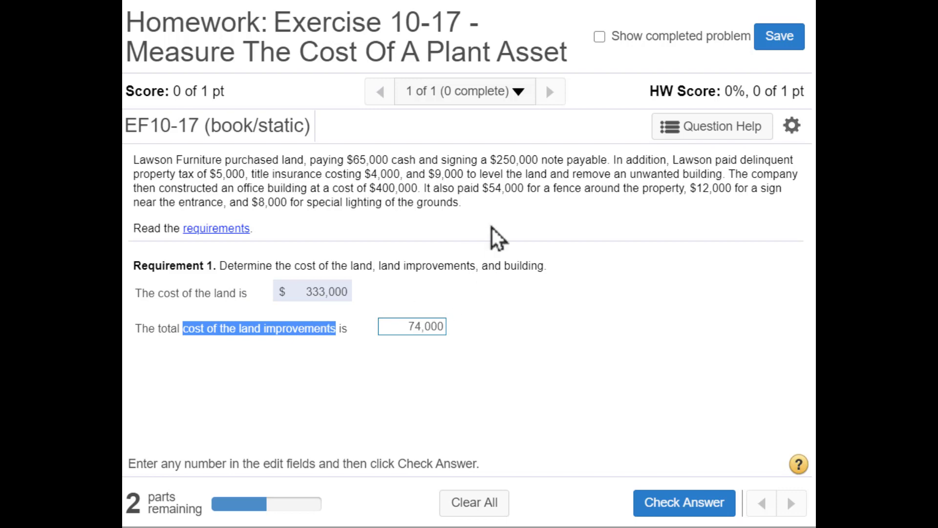
pyautogui.moveTo(550, 187); pyautogui.dragTo(603, 190)
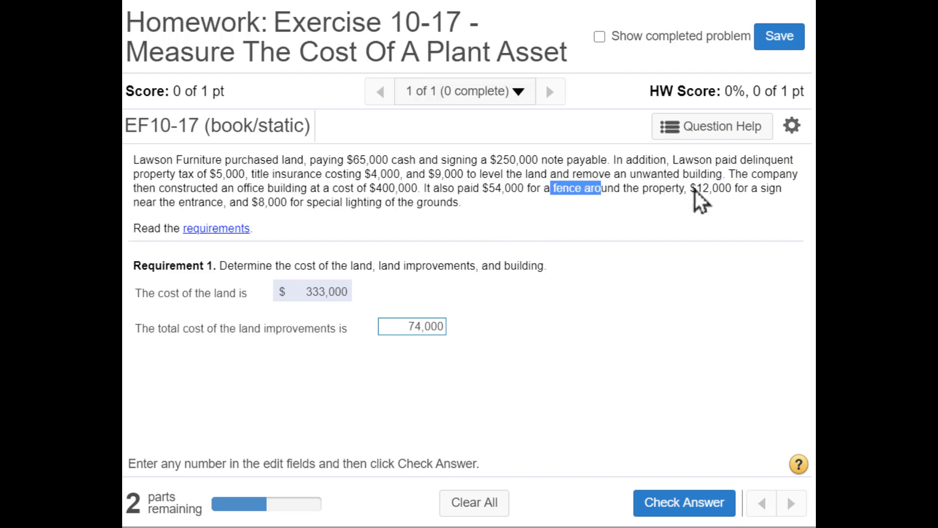
pyautogui.moveTo(671, 190); pyautogui.dragTo(769, 196)
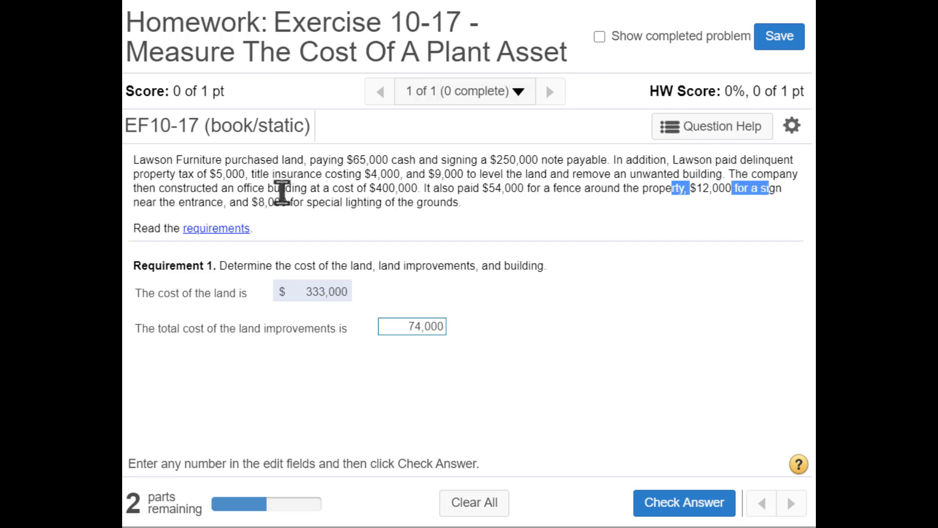
pyautogui.moveTo(236, 197); pyautogui.dragTo(456, 204)
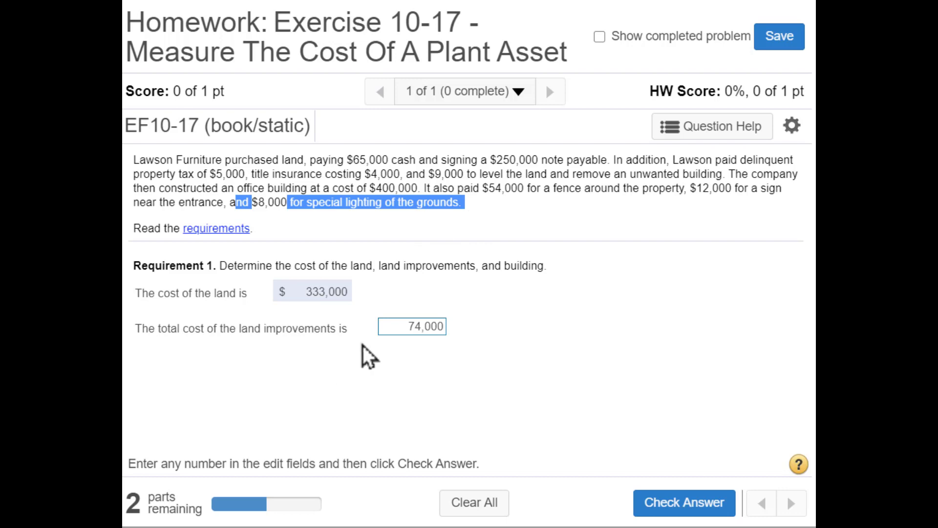
pyautogui.click(685, 503)
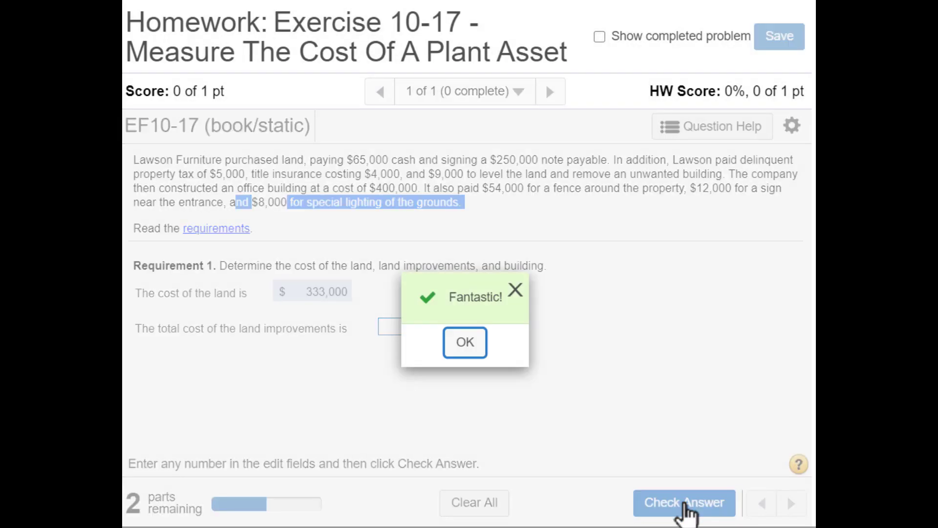
pyautogui.click(461, 352)
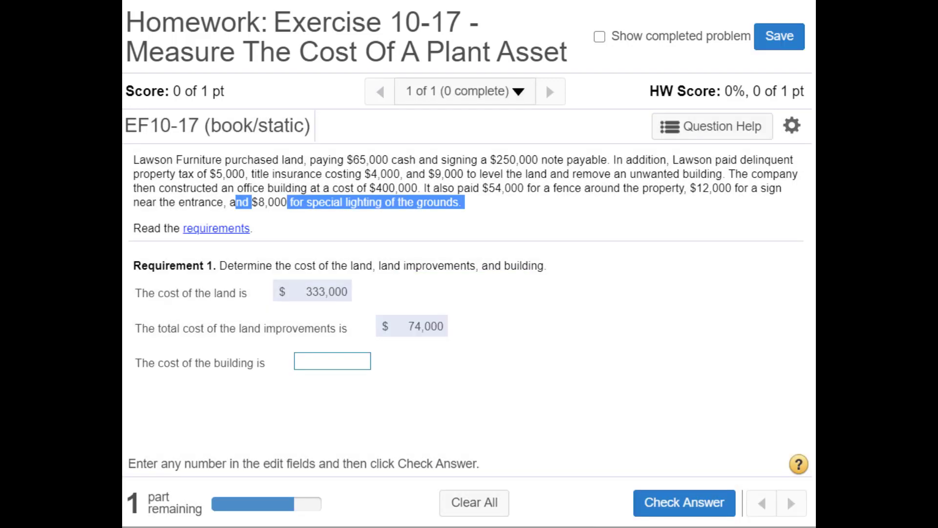
# - Enter the $400,000 office building cost as 400,000, check it, and confirm Good job!
pyautogui.moveTo(148, 362); pyautogui.dragTo(268, 366)
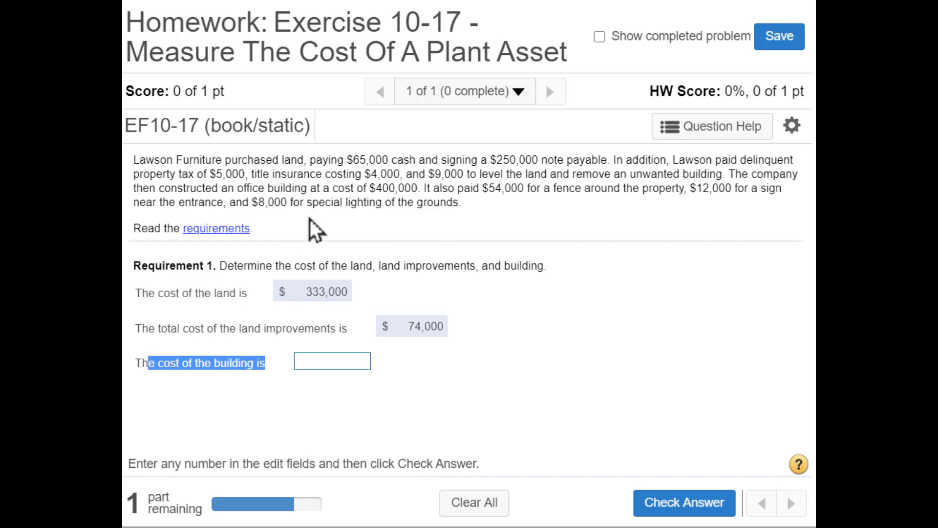
pyautogui.moveTo(228, 189); pyautogui.dragTo(423, 188)
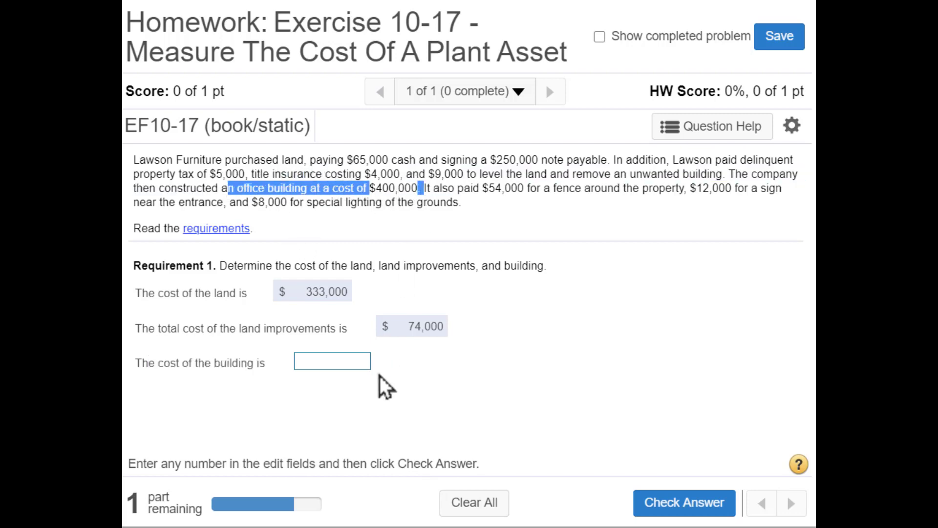
pyautogui.click(324, 358)
pyautogui.write('4')
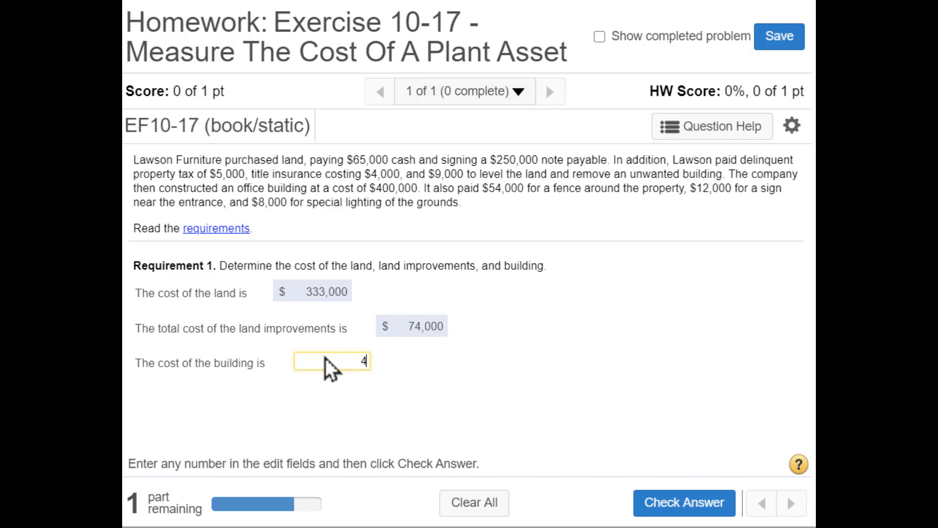
pyautogui.write('00,000')
pyautogui.click(654, 504)
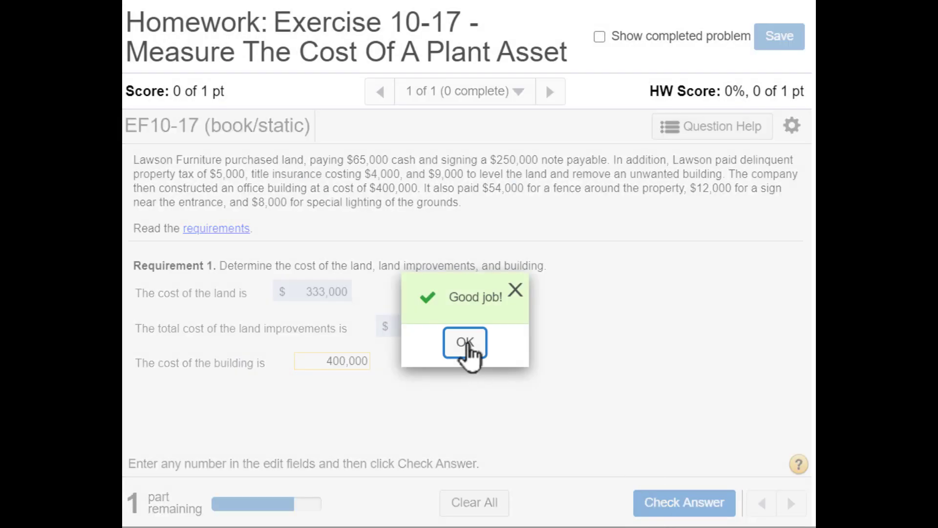
pyautogui.click(466, 343)
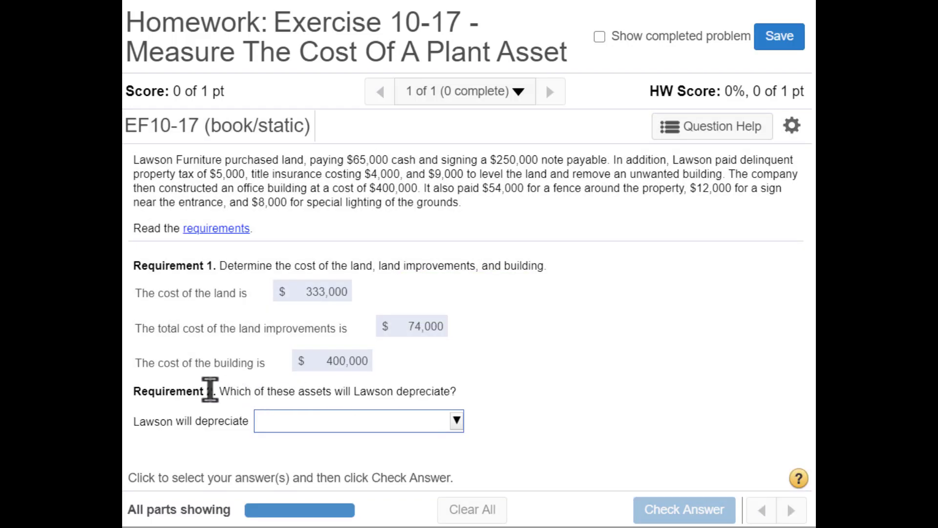
pyautogui.moveTo(225, 393); pyautogui.dragTo(455, 395)
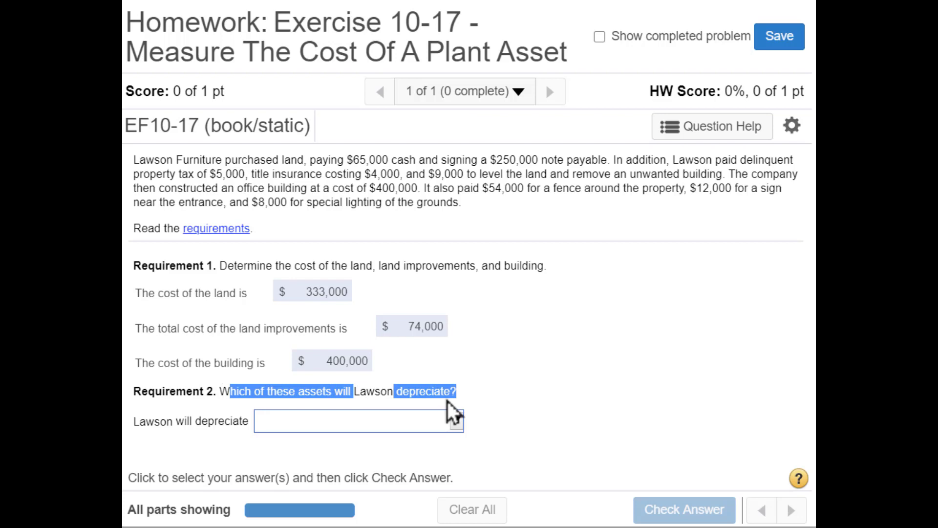
pyautogui.doubleClick(324, 290)
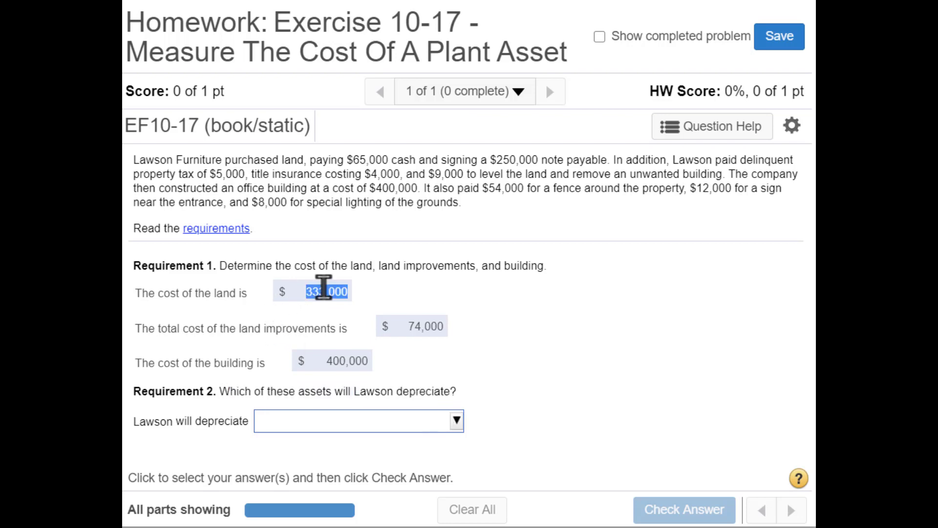
pyautogui.doubleClick(433, 327)
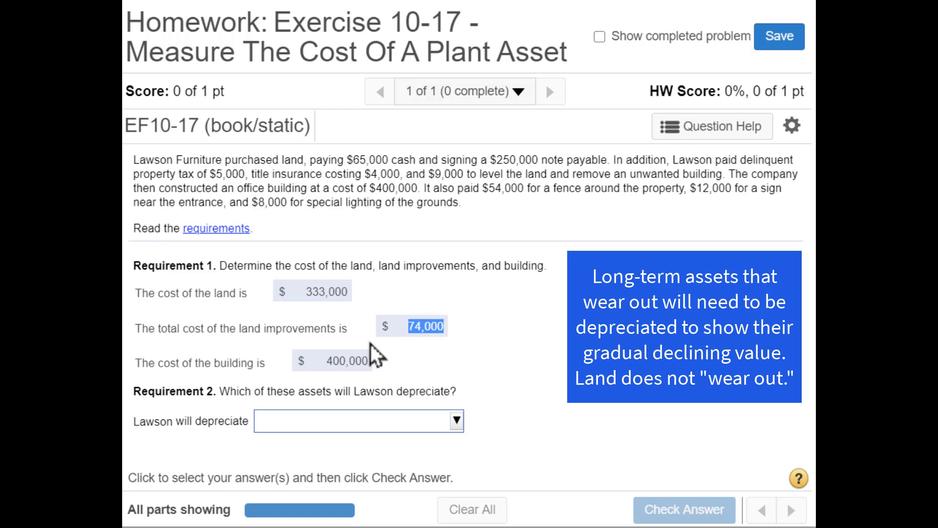
pyautogui.doubleClick(327, 362)
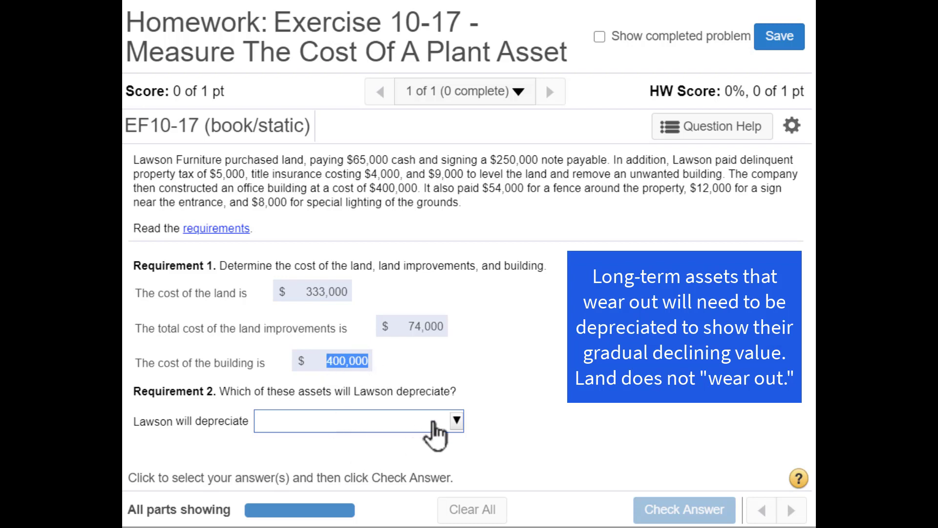
# - Choose 'the building and the land improvements.' as depreciated assets and check the answer
pyautogui.click(456, 421)
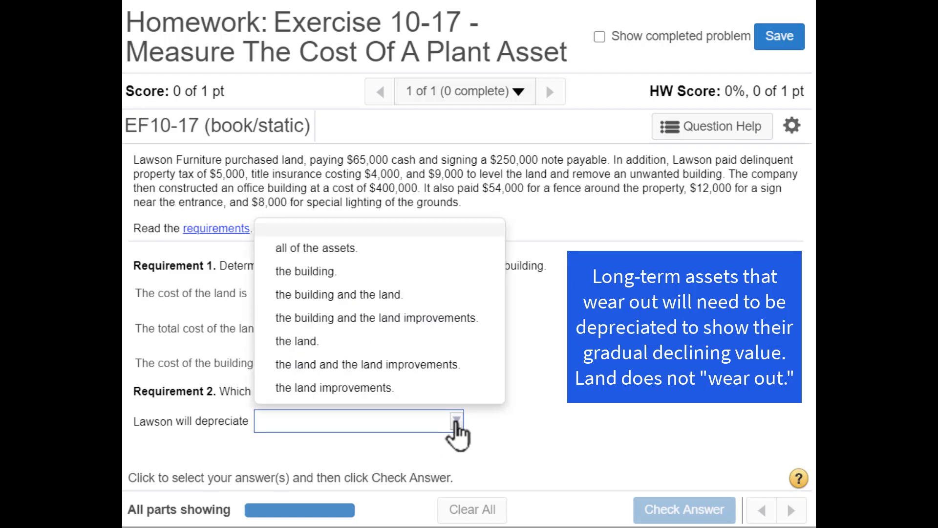
pyautogui.click(407, 318)
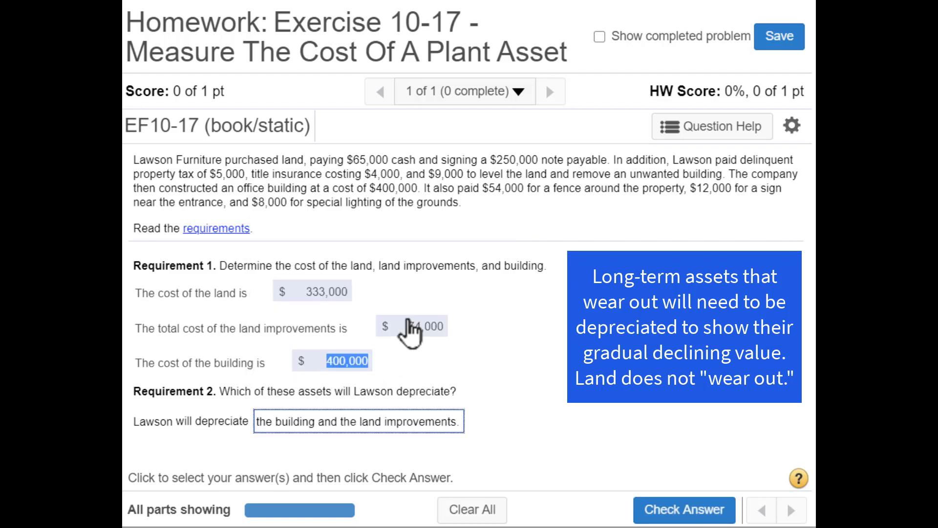
pyautogui.click(680, 511)
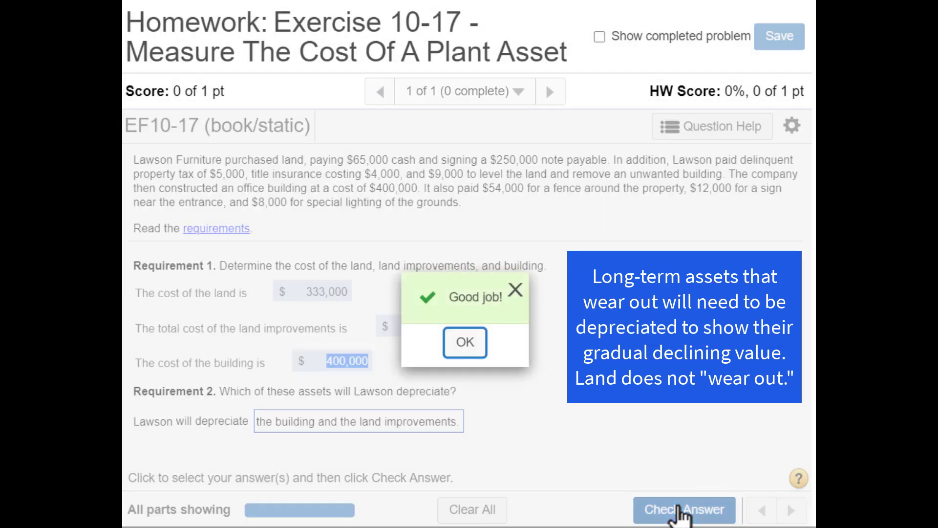
pyautogui.click(472, 348)
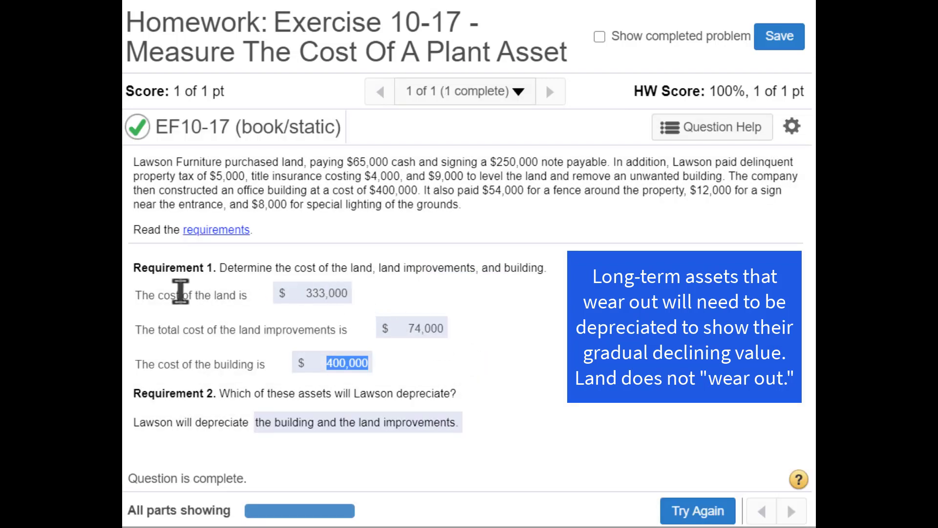
pyautogui.moveTo(180, 294); pyautogui.dragTo(244, 294)
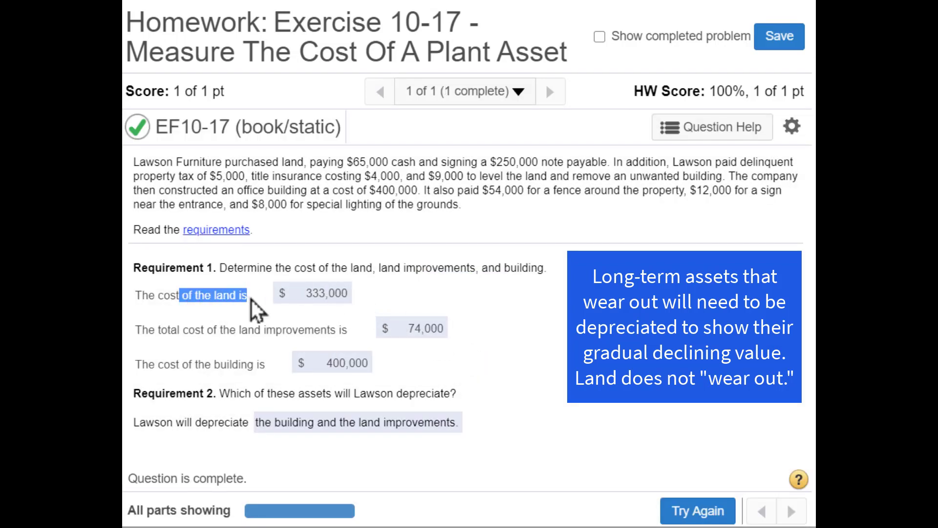